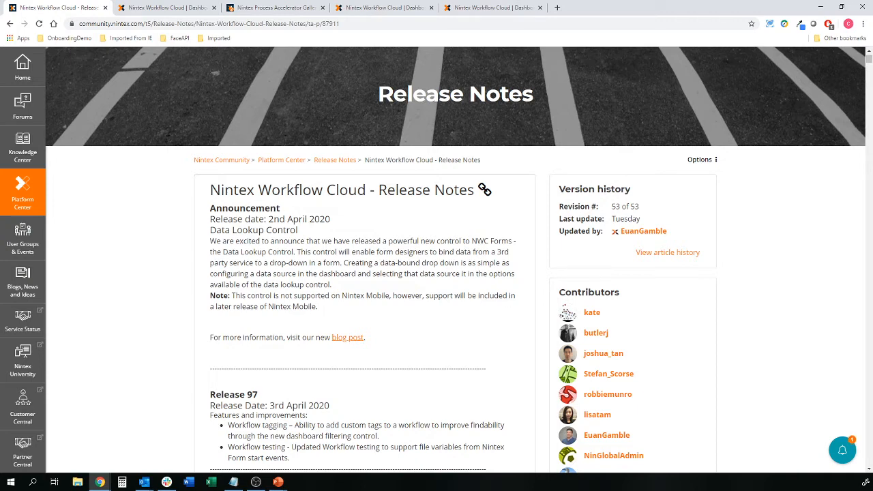
Step: From the Nintex Workflow Cloud Xtensions page, open the Xtensions help documentation in a new tab
left_click(174, 6)
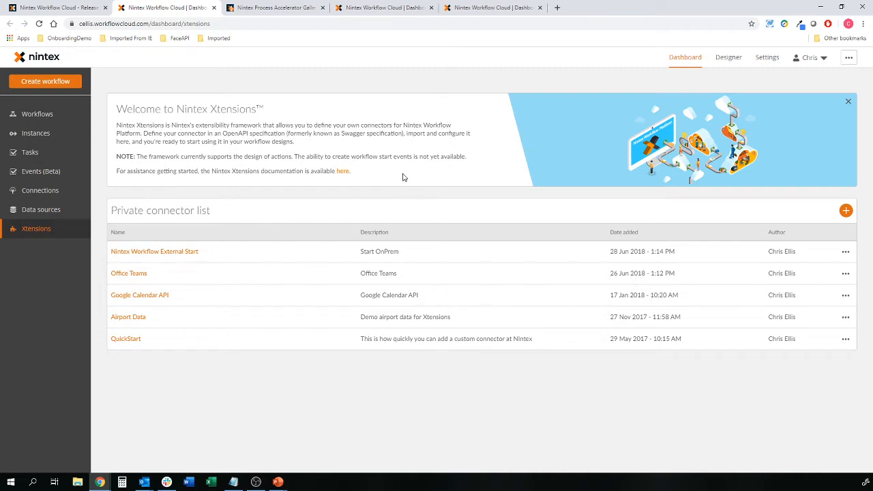
left_click(343, 171)
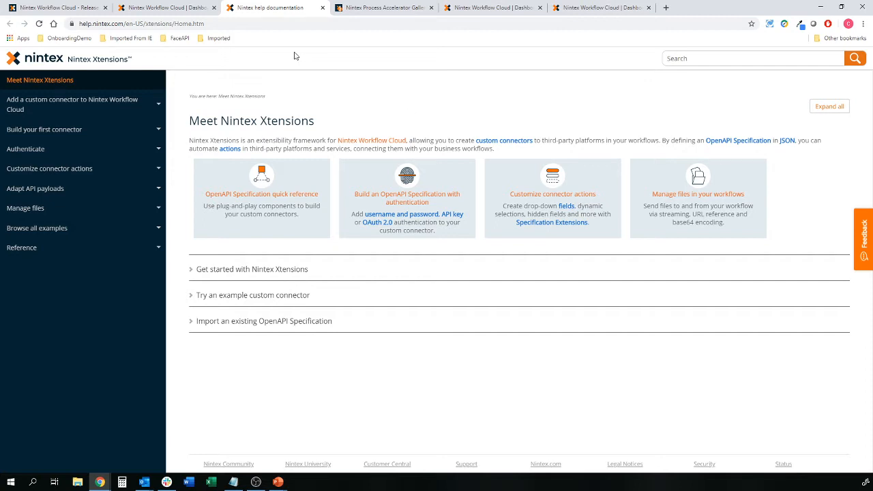
Step: Go back to the Nintex Workflow Cloud dashboard tab after reading Meet Nintex Xtensions
left_click(194, 12)
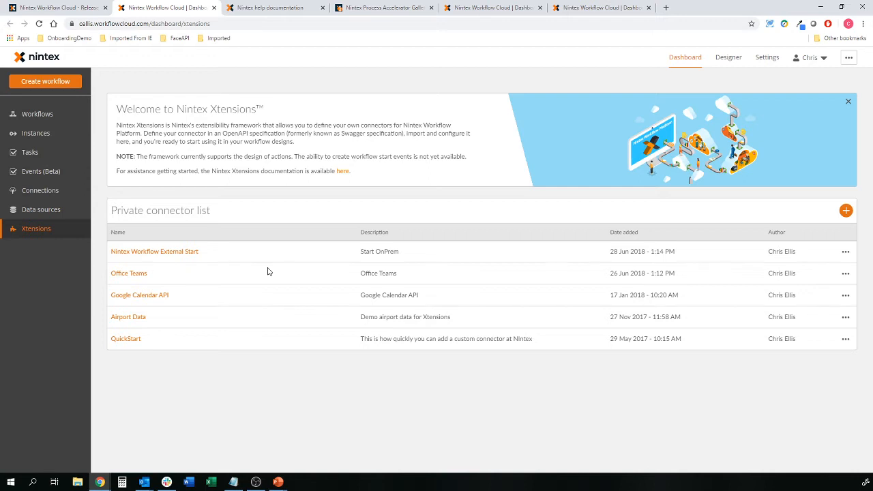
Step: Locate the XE.com card in the Gallery's Connectors list, then return to the Xtensions dashboard
left_click(372, 6)
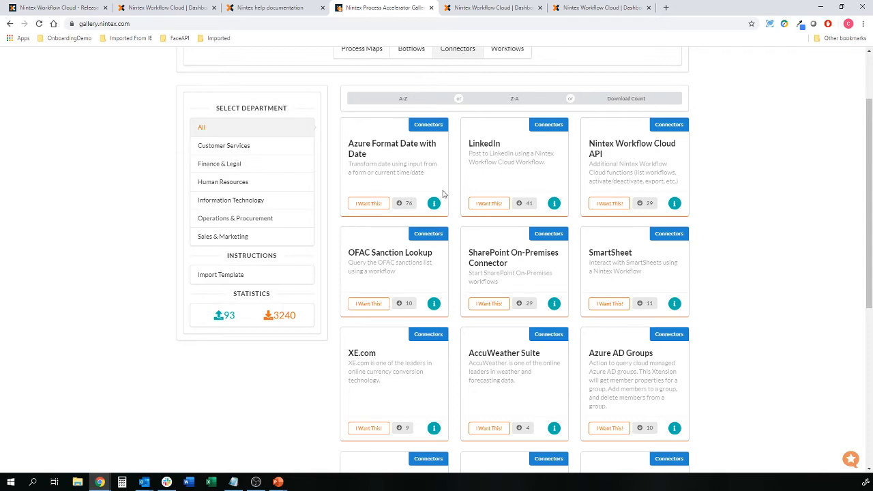
scroll(709, 301, "down", 1)
scroll(709, 301, "down", 1)
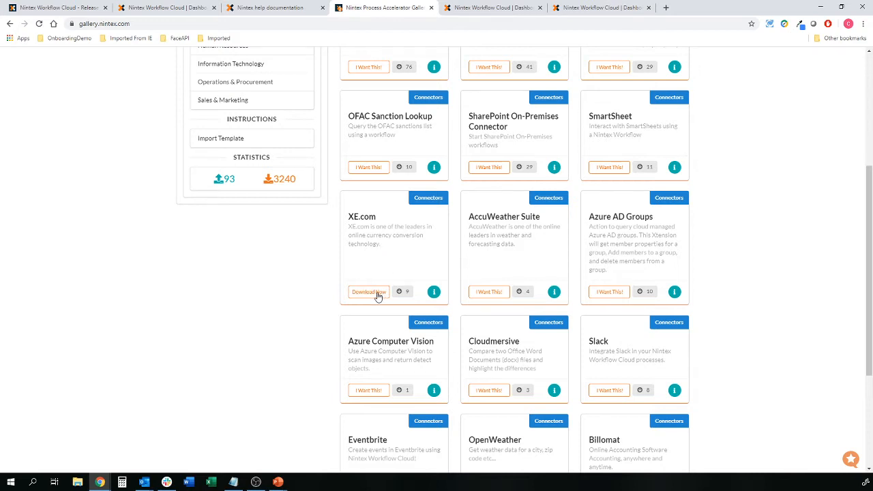
left_click(159, 6)
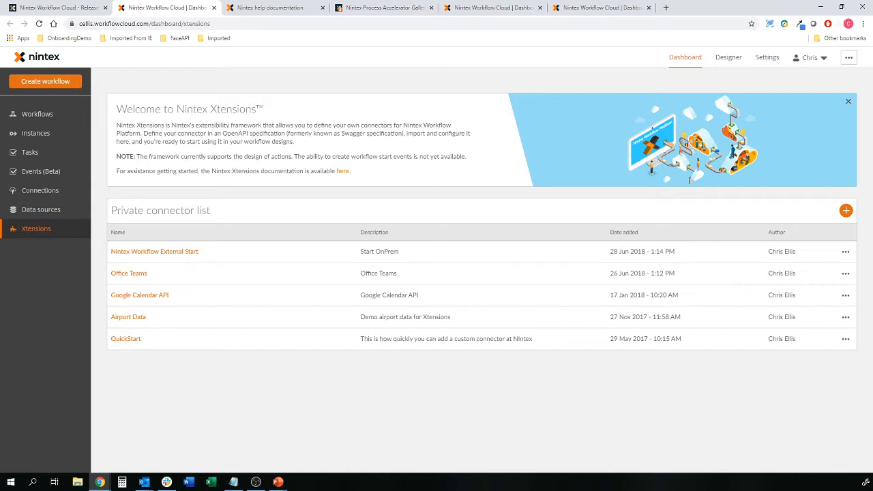
left_click(233, 481)
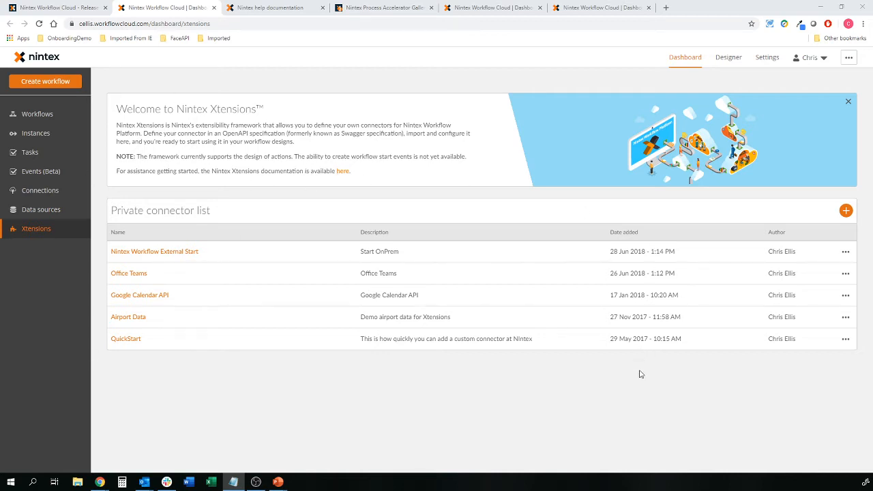
Step: Add a private connector from xe_com_xtension.json, keeping Basic Authentication
left_click(846, 210)
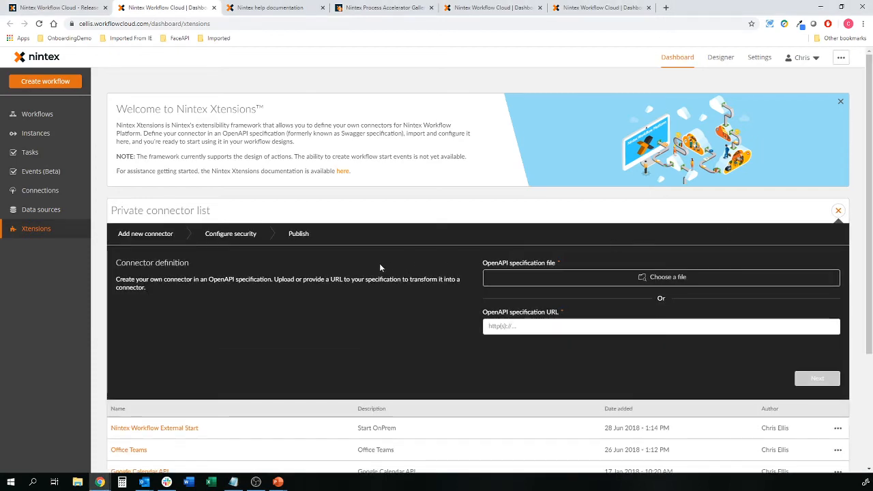
left_click(679, 277)
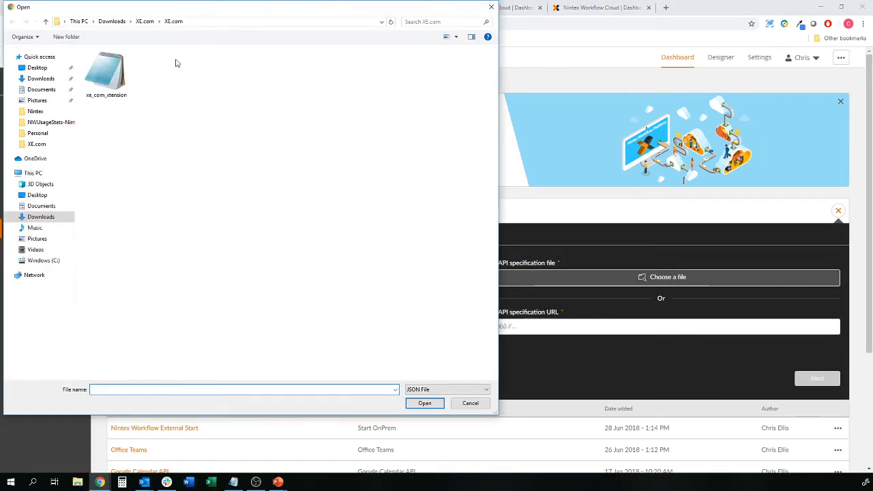
left_click(101, 71)
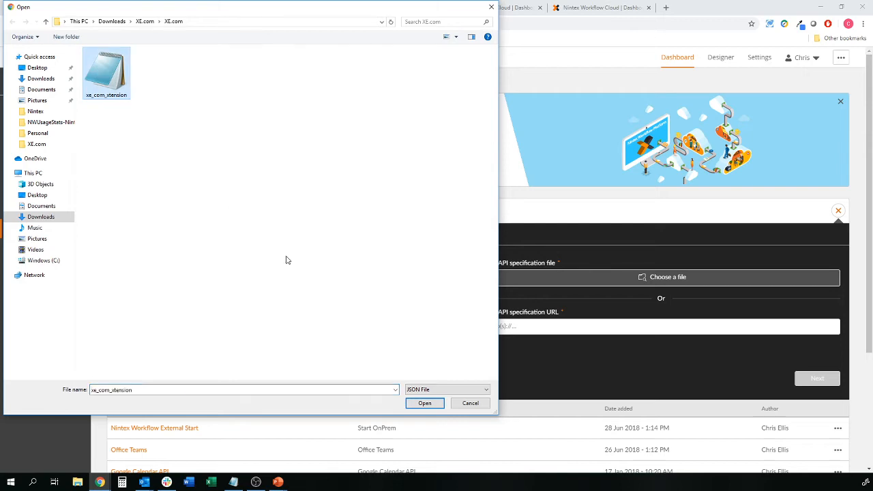
left_click(431, 402)
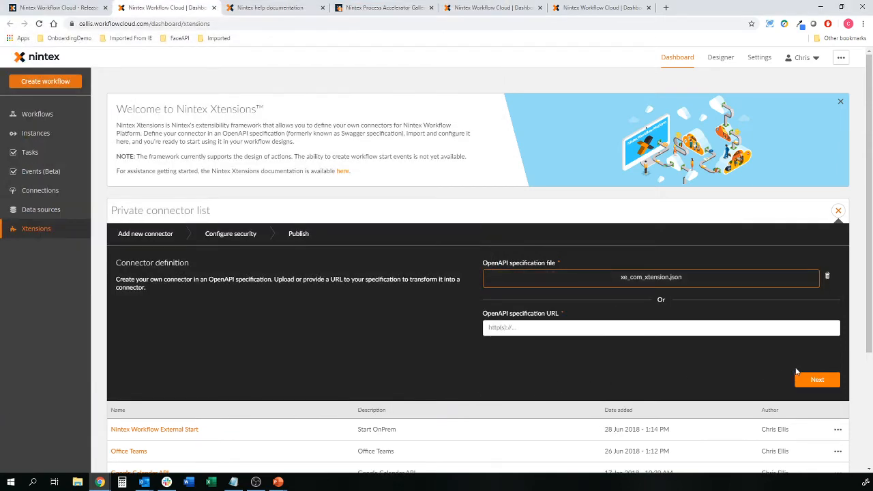
left_click(814, 381)
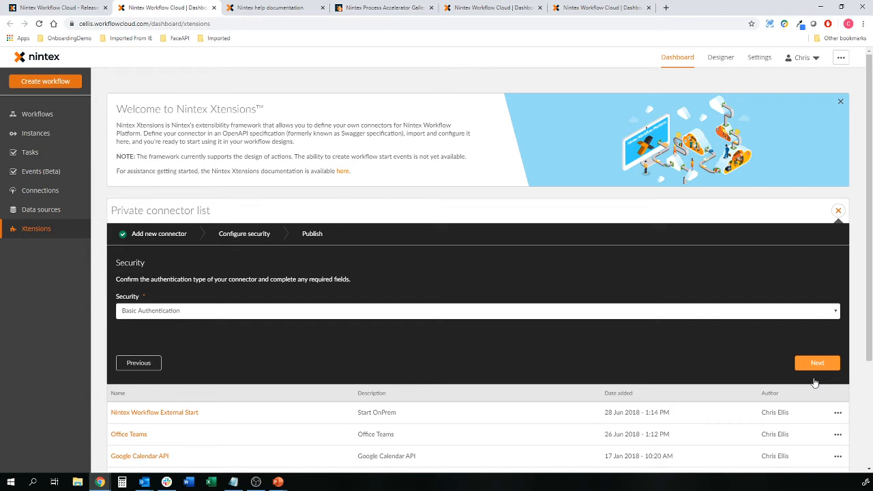
left_click(816, 363)
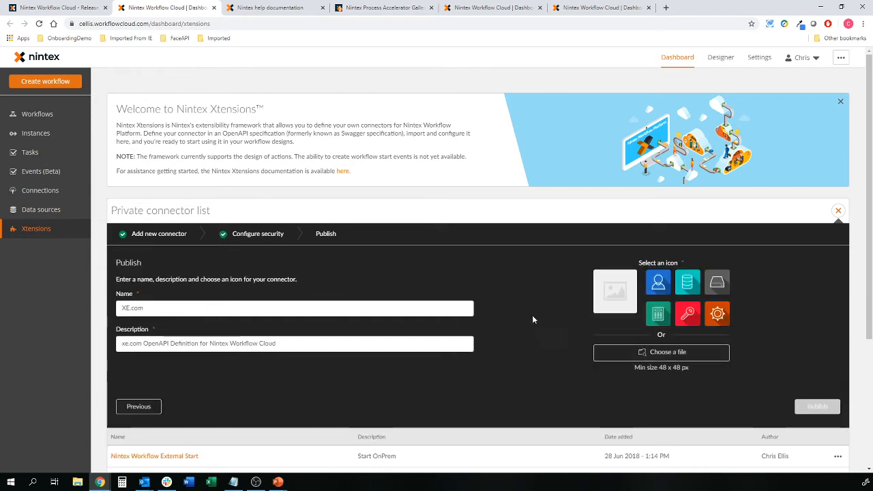
Step: Set the XE.com.png logo as the connector icon and publish the XE.com connector
left_click(647, 354)
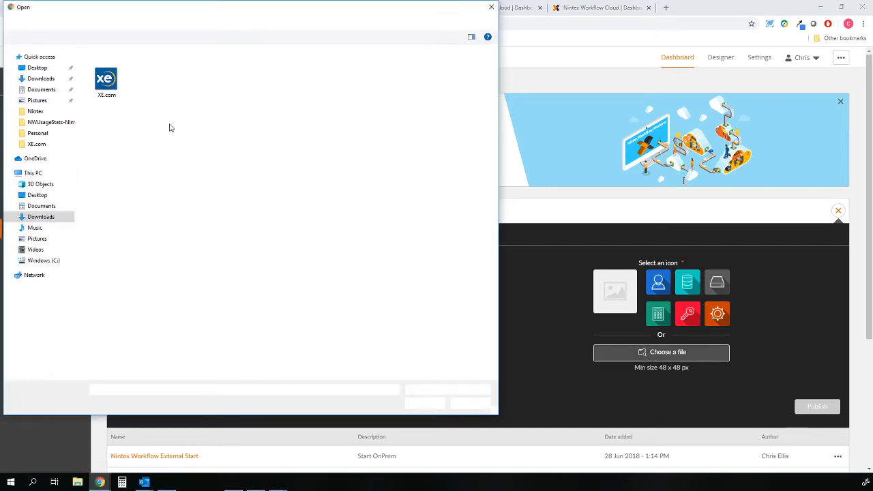
left_click(106, 80)
left_click(426, 403)
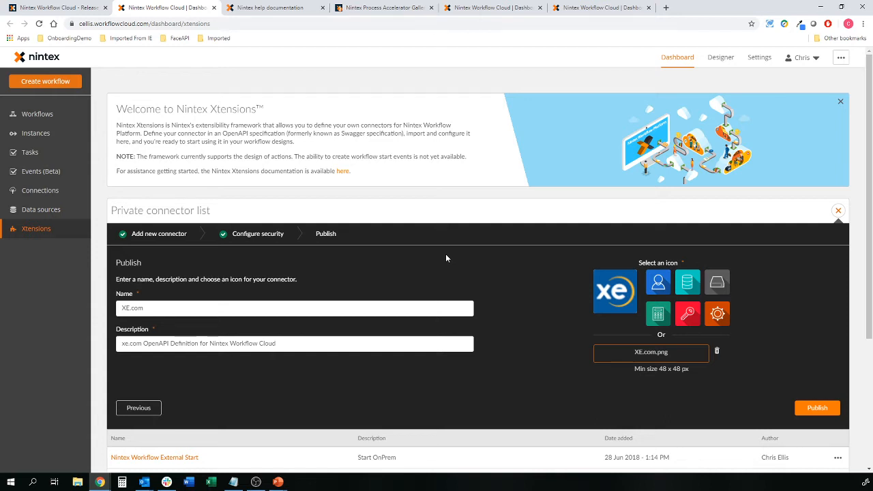
left_click(817, 407)
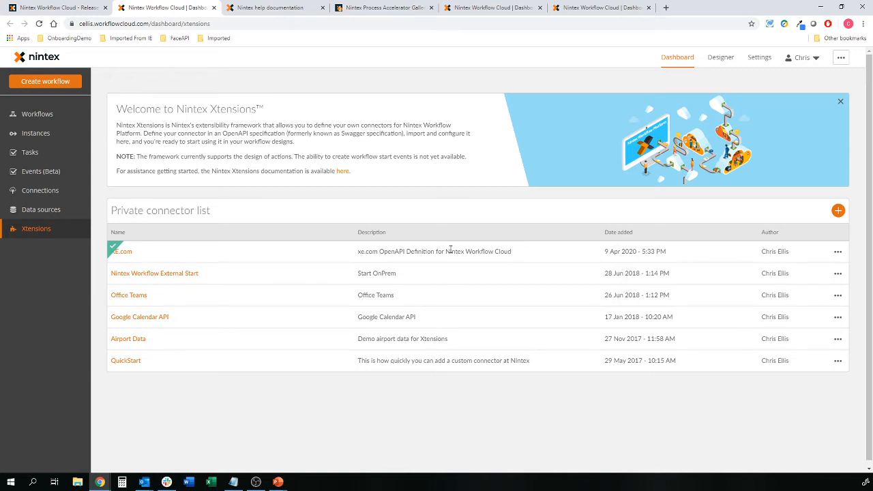
Step: Start a new connection in Connections using the XE.com connector
left_click(53, 192)
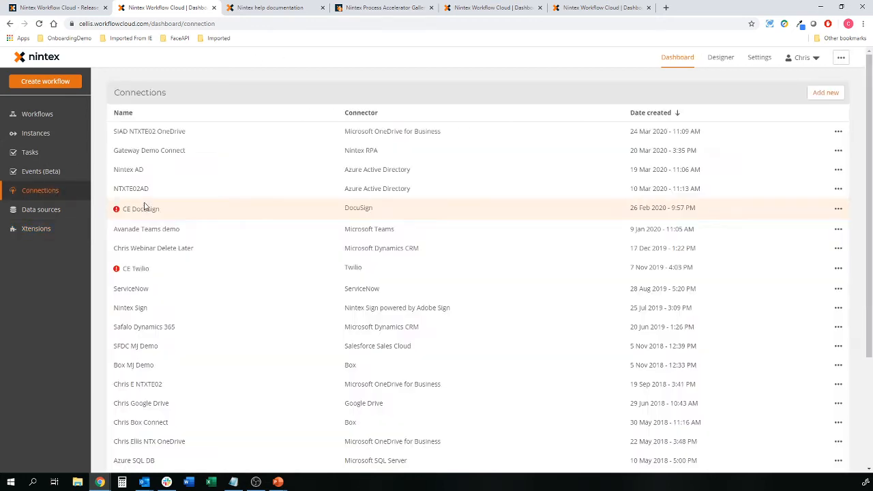
left_click(825, 92)
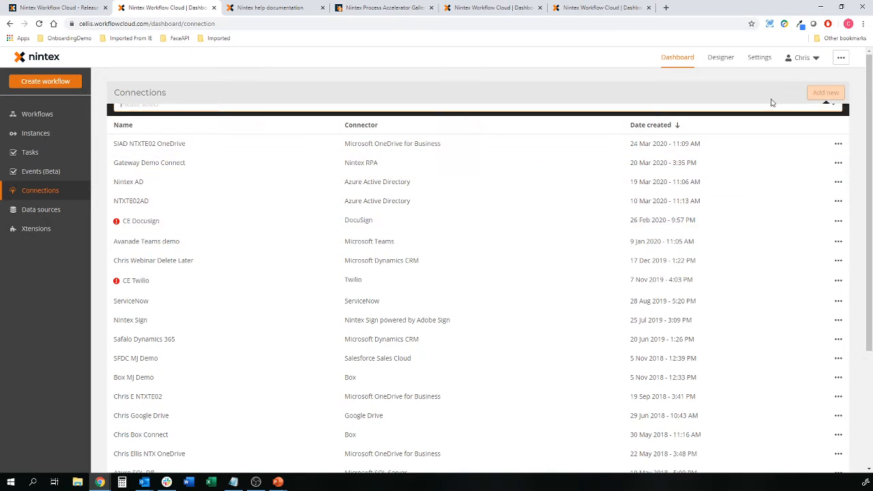
left_click(242, 150)
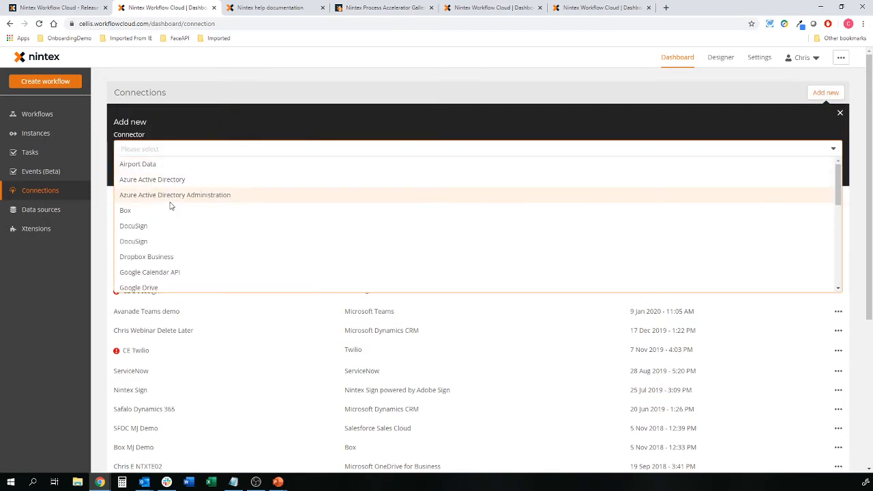
scroll(171, 208, "down", 3)
scroll(167, 232, "down", 3)
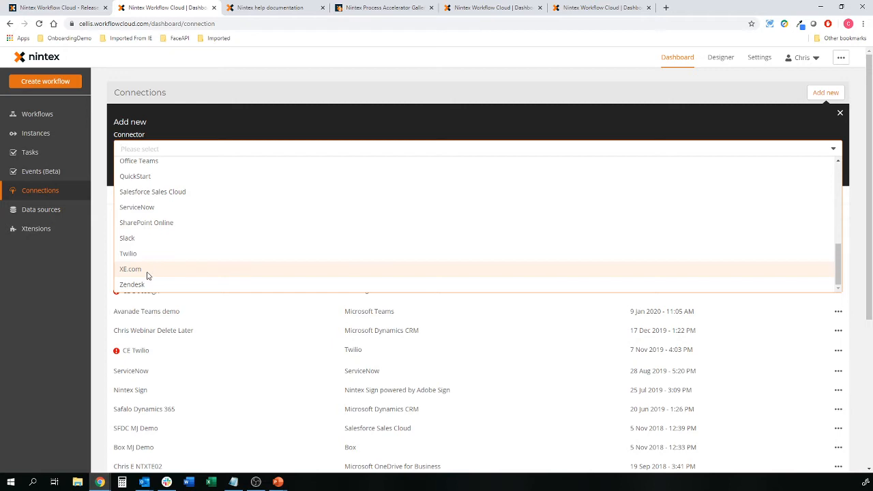
left_click(135, 270)
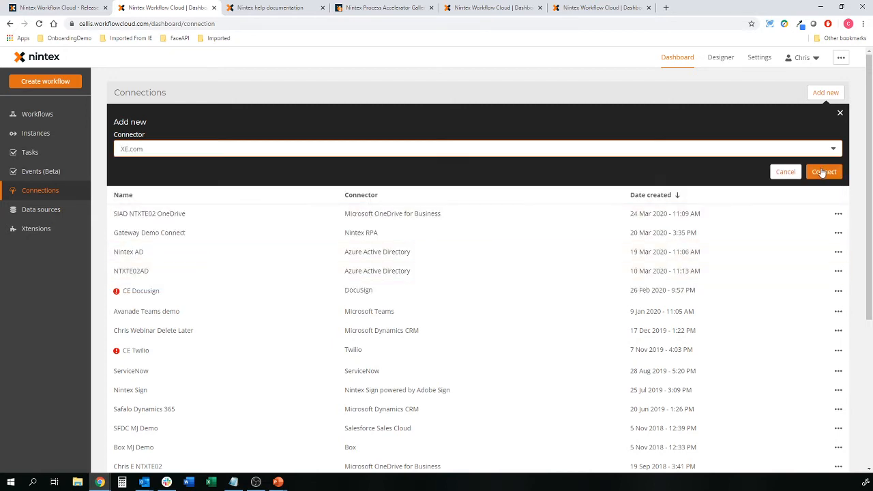
left_click(812, 172)
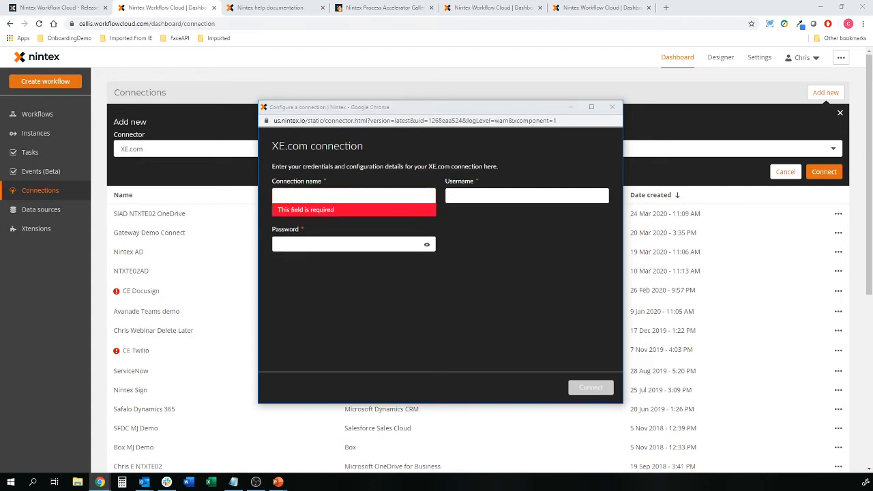
Step: Name the connection 'XE for Demo', paste the XE account username and password, and connect
left_click(374, 196)
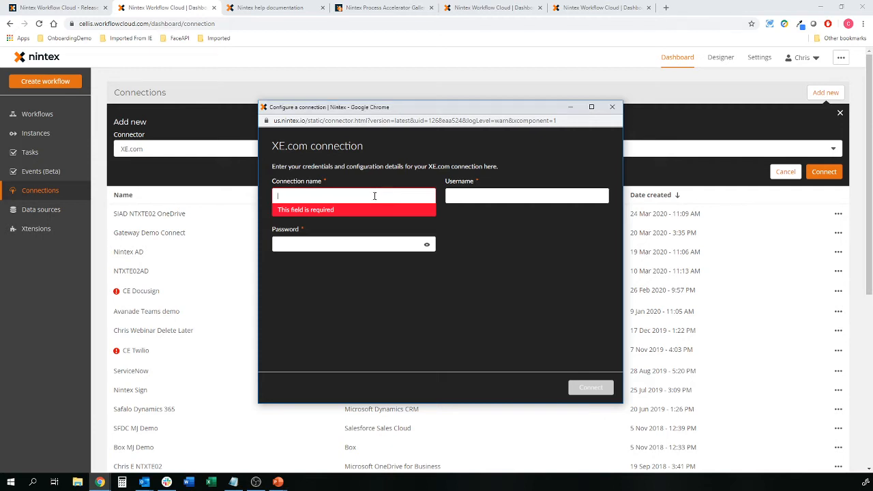
type("XE for Demo")
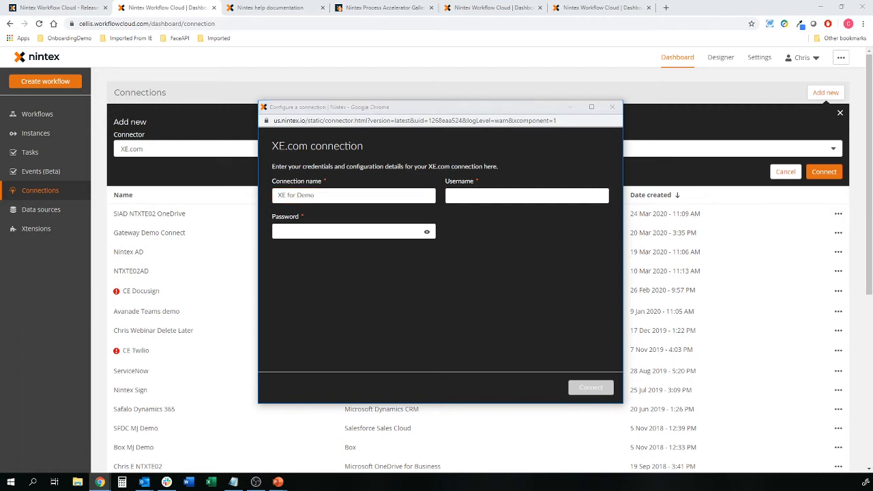
left_click(511, 196)
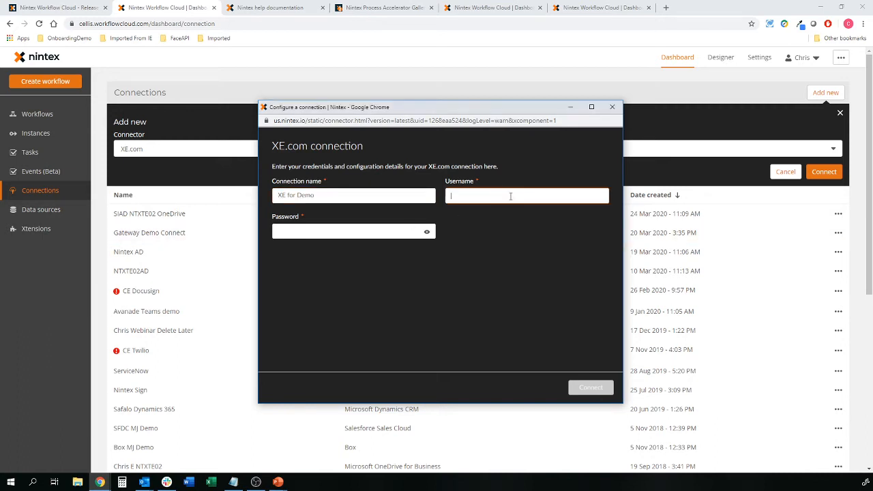
type("nintex181950009")
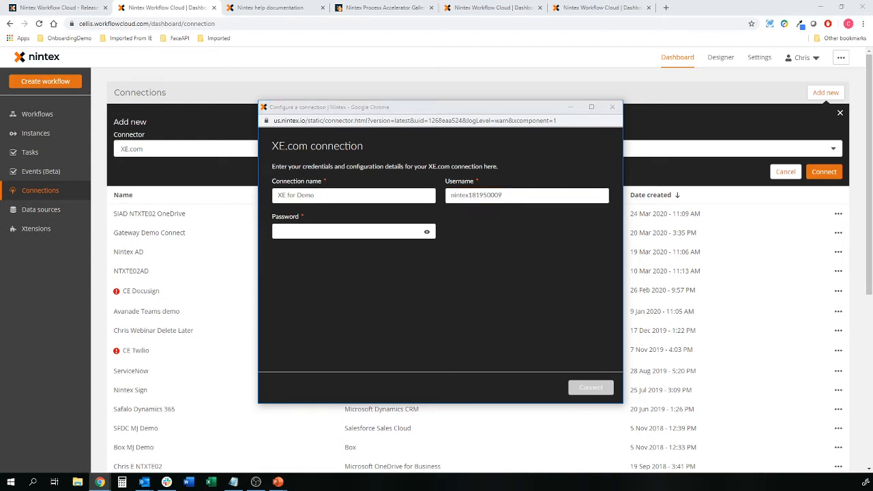
left_click(299, 232)
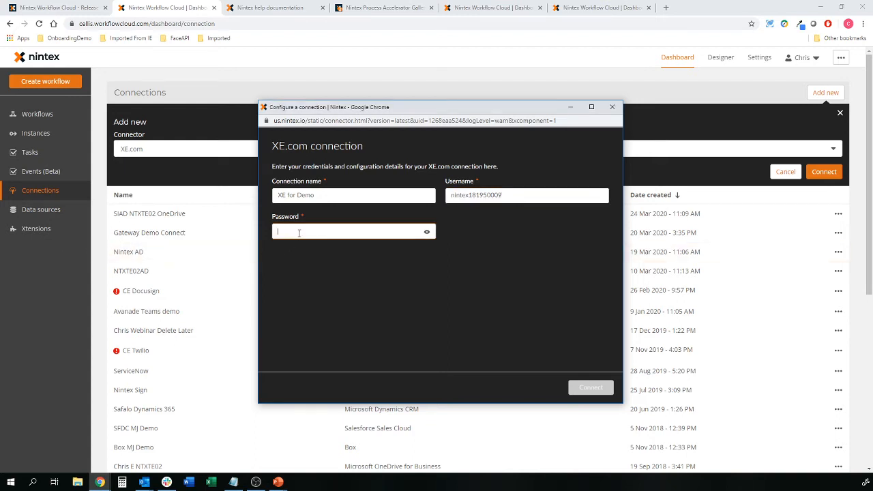
key("ctrl+v")
left_click(587, 387)
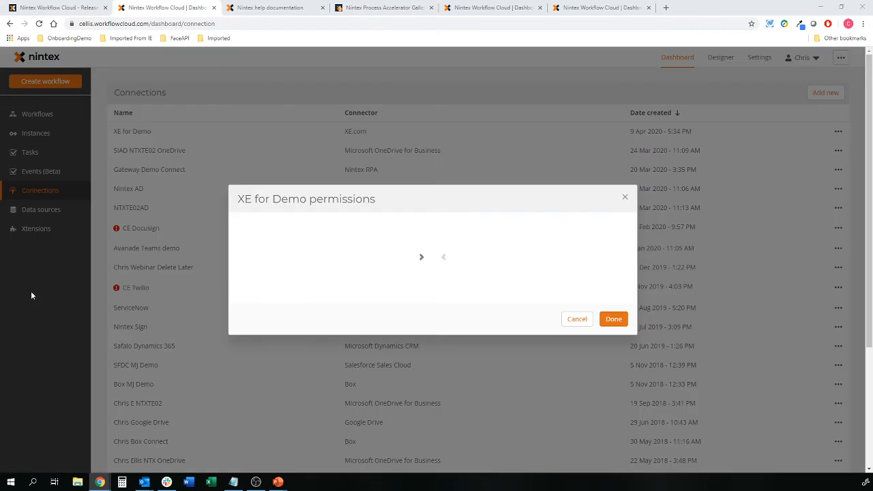
left_click(613, 319)
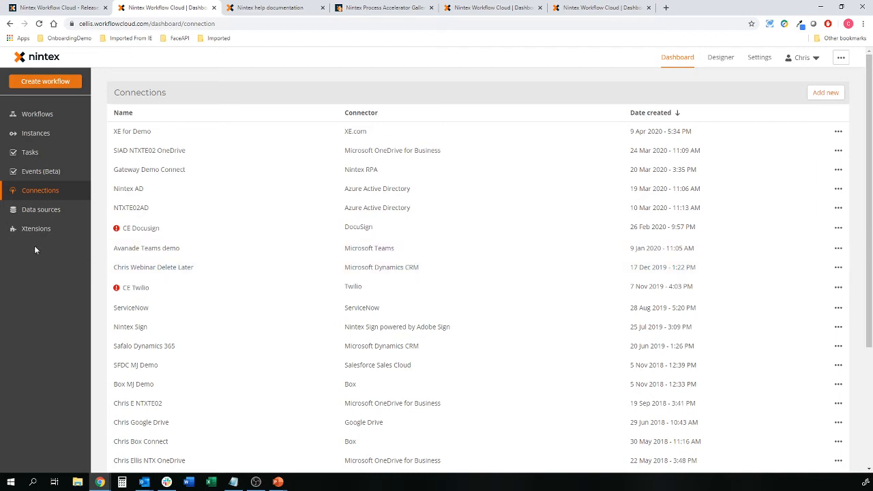
Step: Add a new data source named 'Xe for demo', reusing the name as its description
left_click(45, 212)
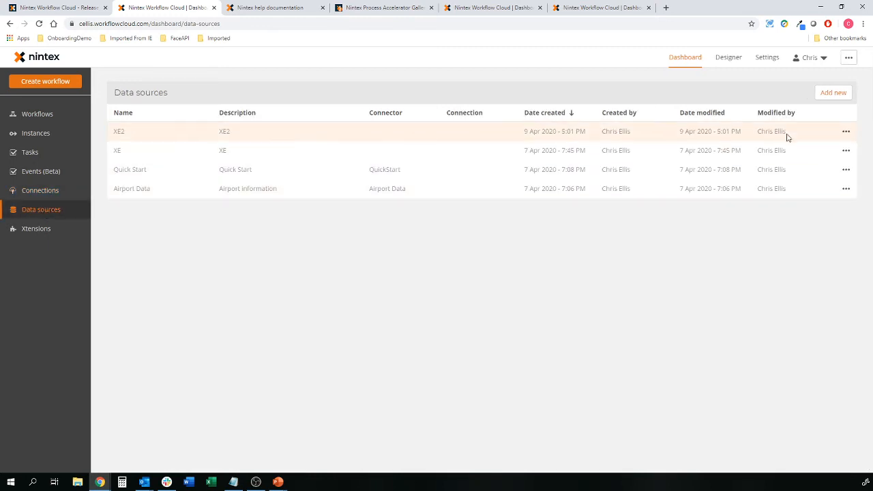
left_click(833, 93)
left_click(280, 168)
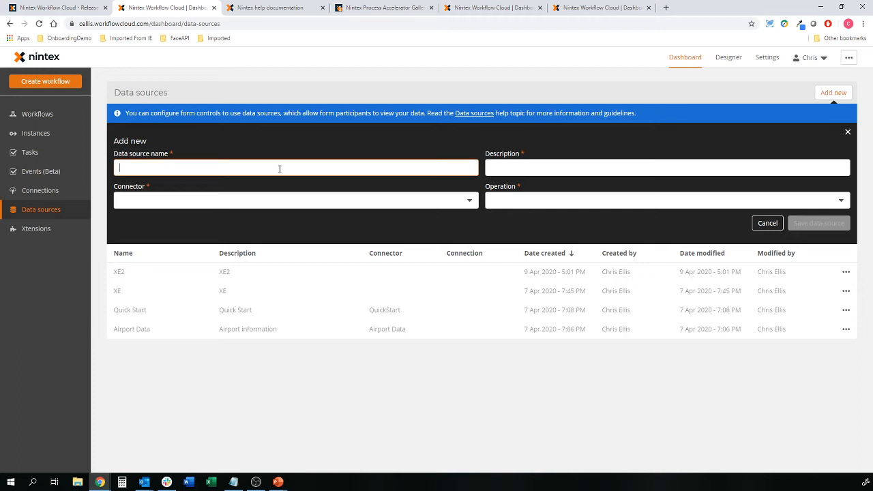
type("Xe for demo")
key("Tab")
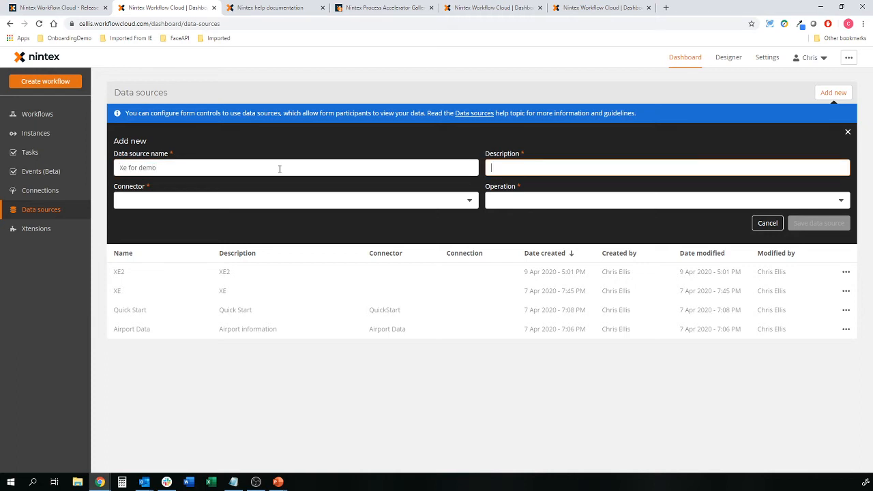
key("shift+Tab")
key("ctrl+c")
key("Tab")
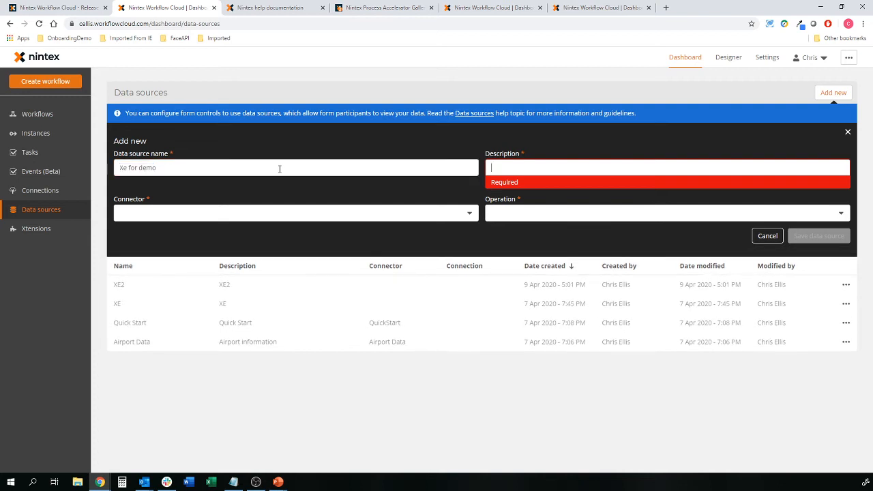
key("ctrl+v")
key("Tab")
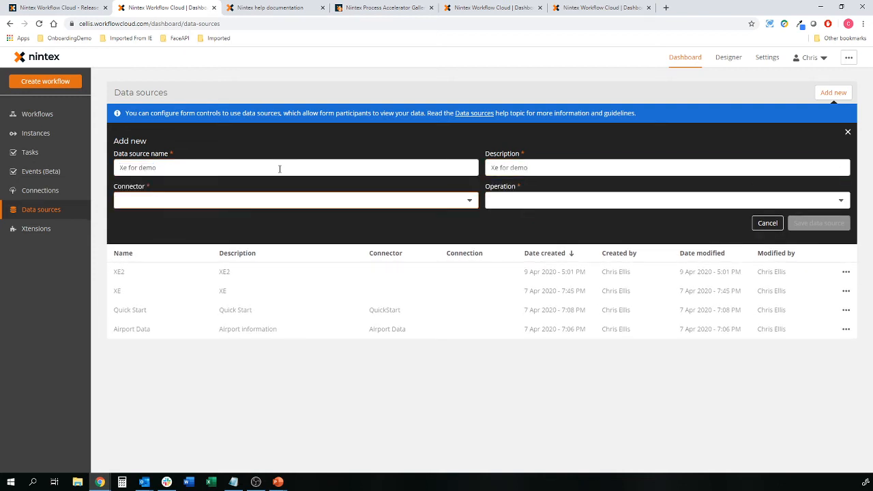
Step: Set XE.com, Available Currencies and the XE for Demo connection, then save the data source
left_click(458, 201)
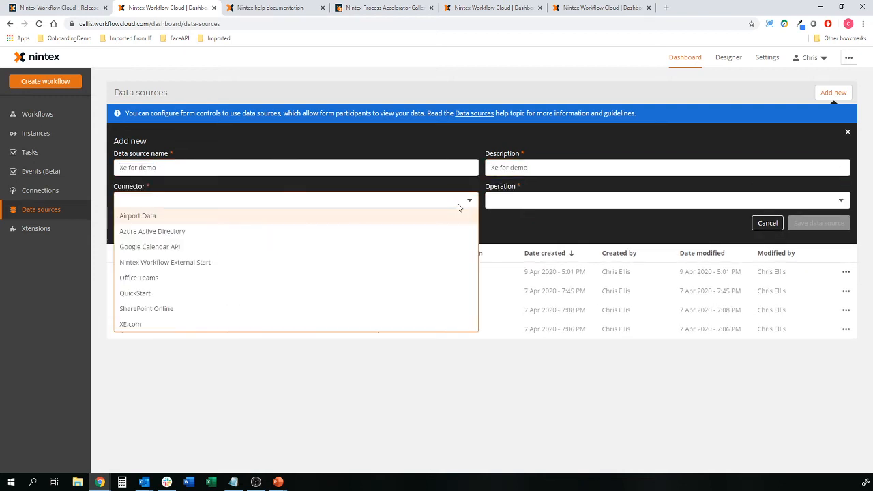
left_click(135, 326)
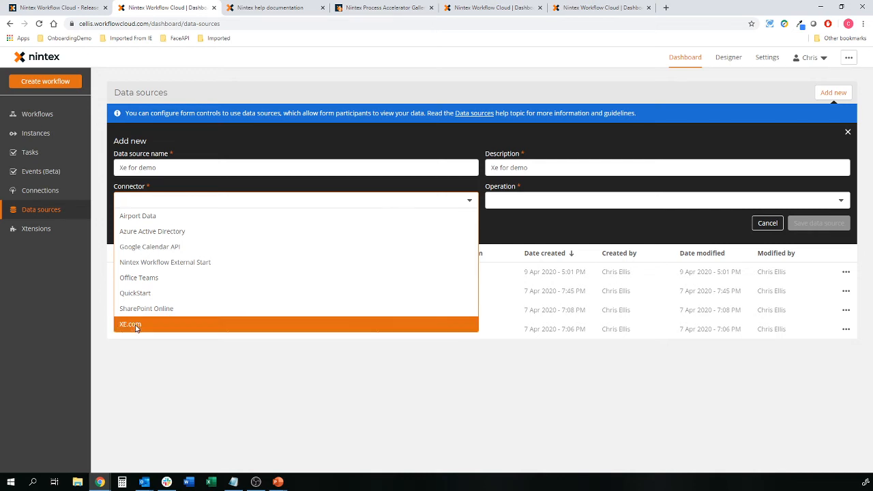
left_click(839, 203)
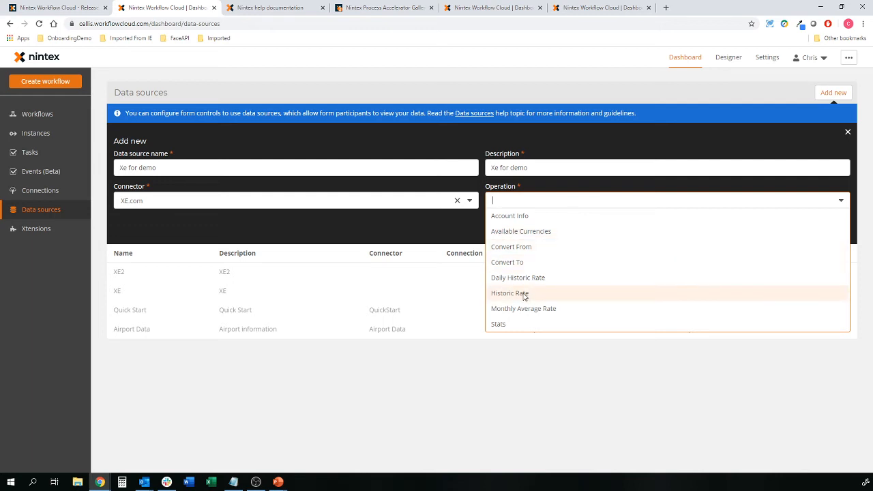
left_click(521, 231)
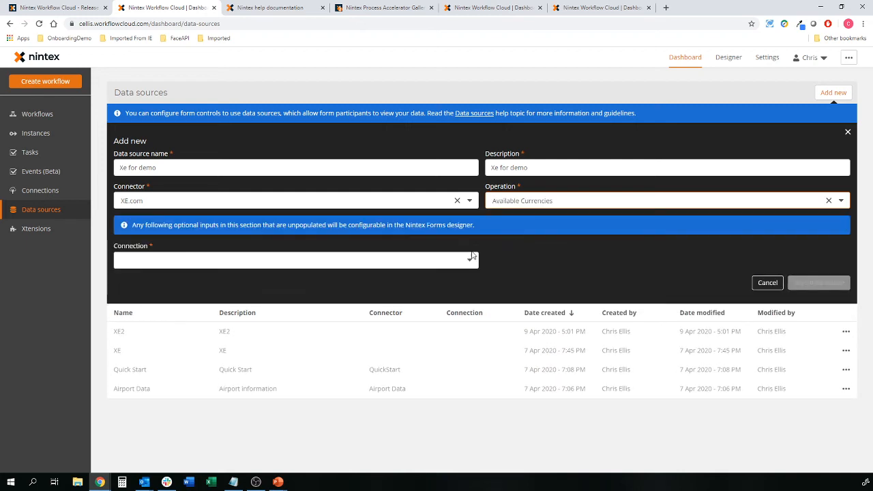
left_click(468, 258)
left_click(410, 263)
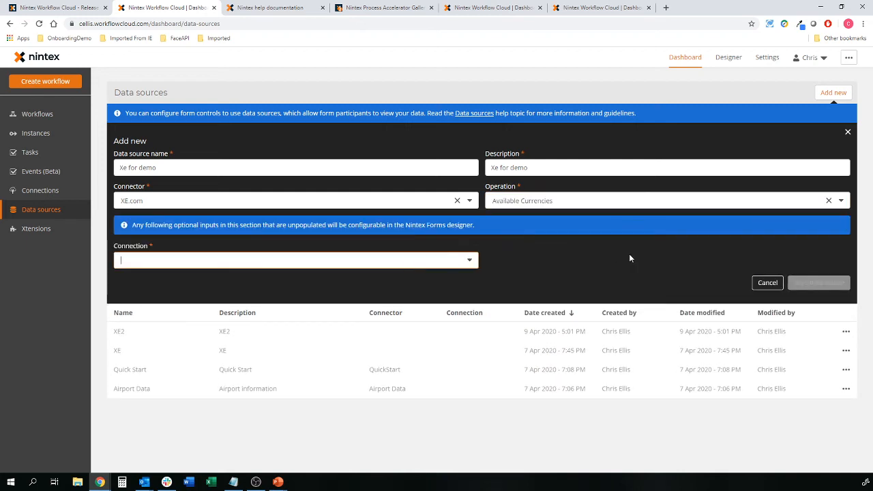
left_click(393, 266)
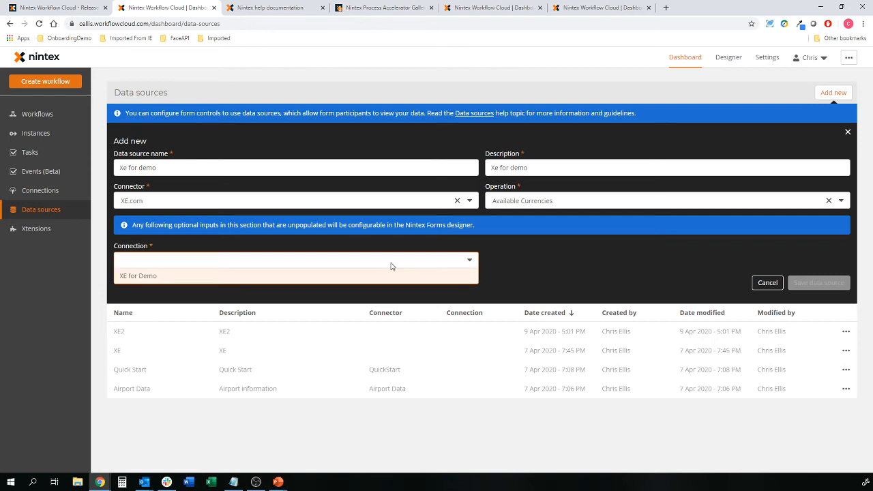
left_click(252, 275)
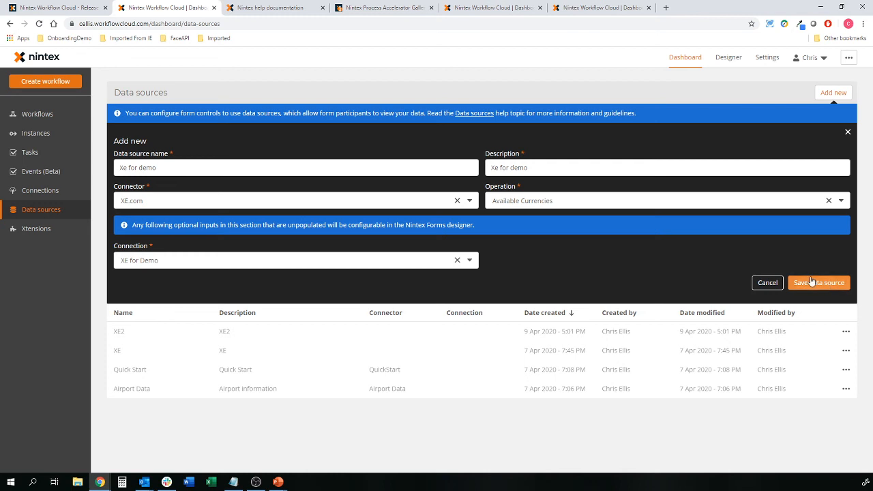
left_click(815, 282)
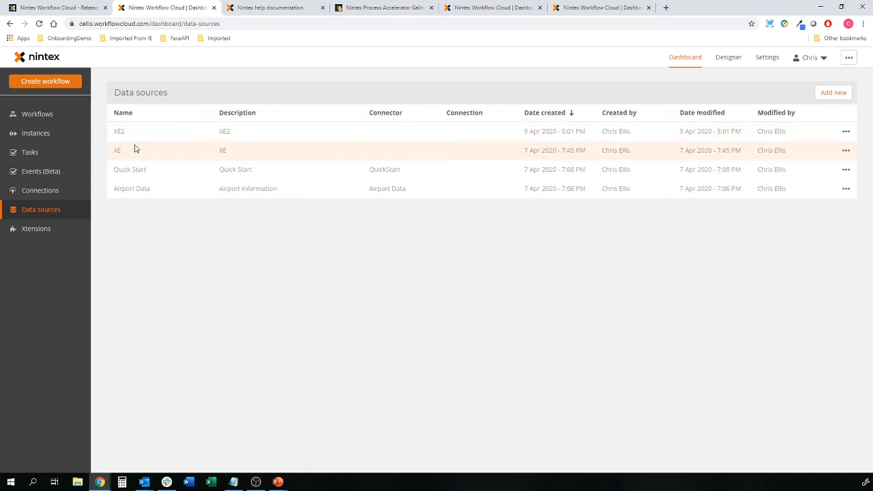
Step: Create a new workflow, expand the XE.com actions, and set the start event to Form
left_click(40, 83)
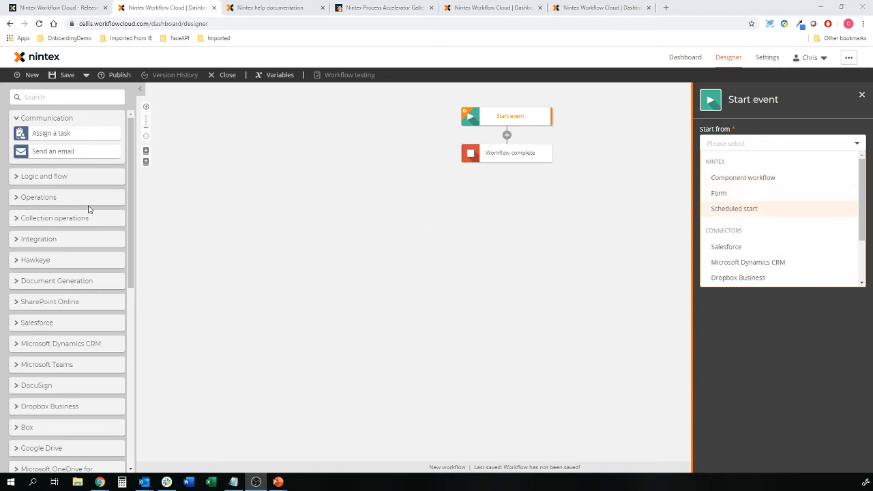
scroll(89, 209, "down", 5)
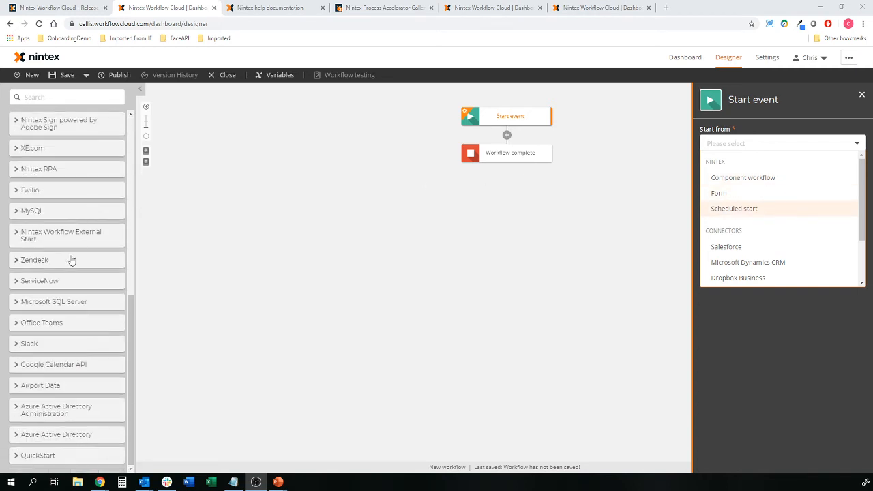
left_click(41, 150)
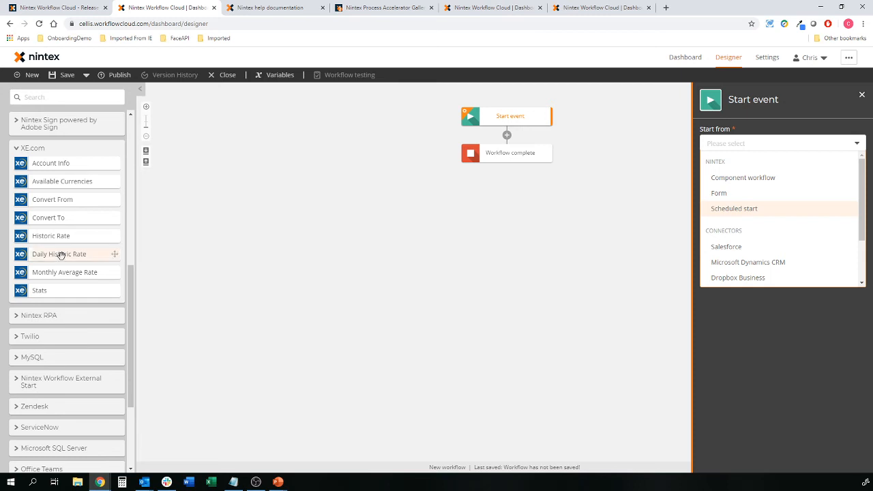
left_click(725, 198)
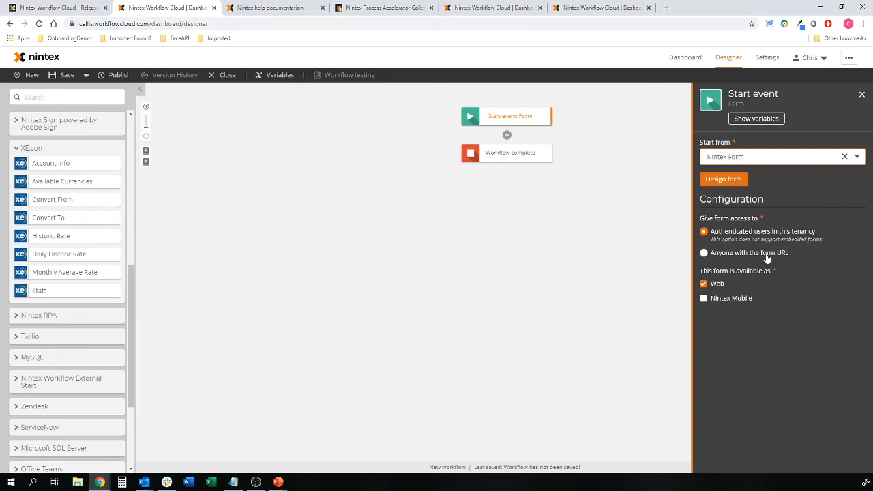
Step: Grant form access to anyone with the form URL and open the form designer
left_click(766, 255)
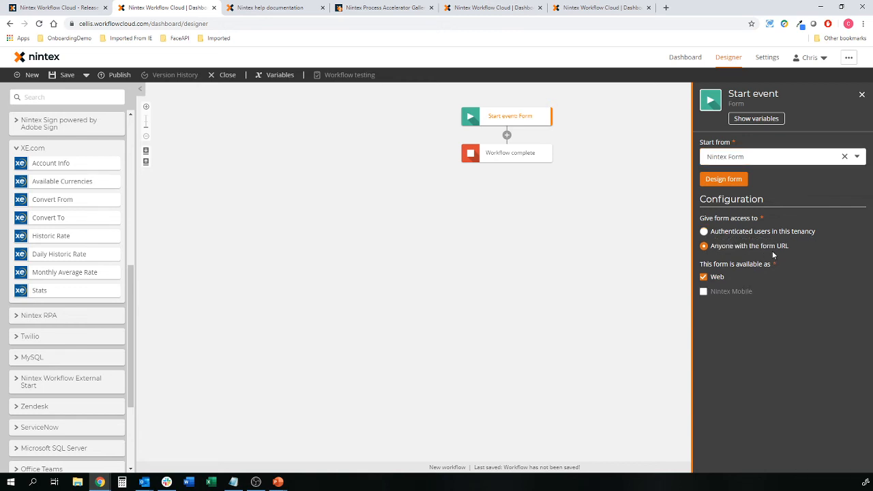
left_click(724, 181)
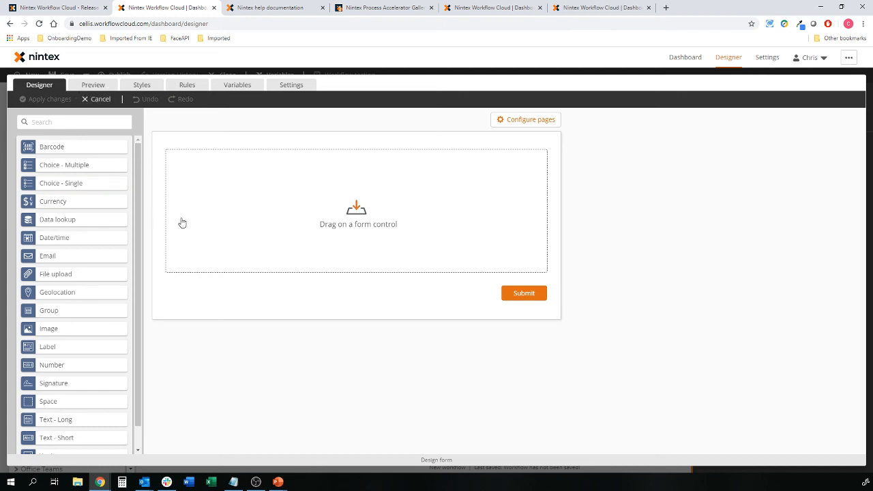
Step: Place a Data lookup control on the start form and title it 'Currency'
scroll(97, 253, "down", 1)
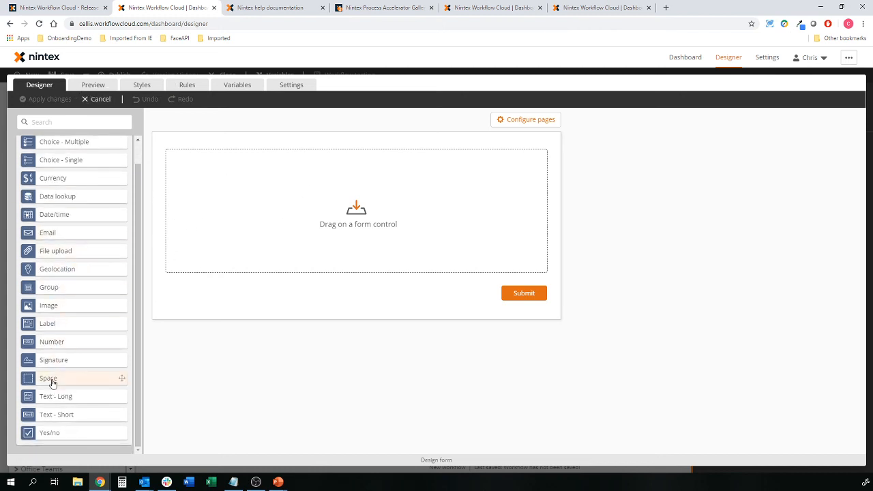
left_click_drag(51, 197, 272, 158)
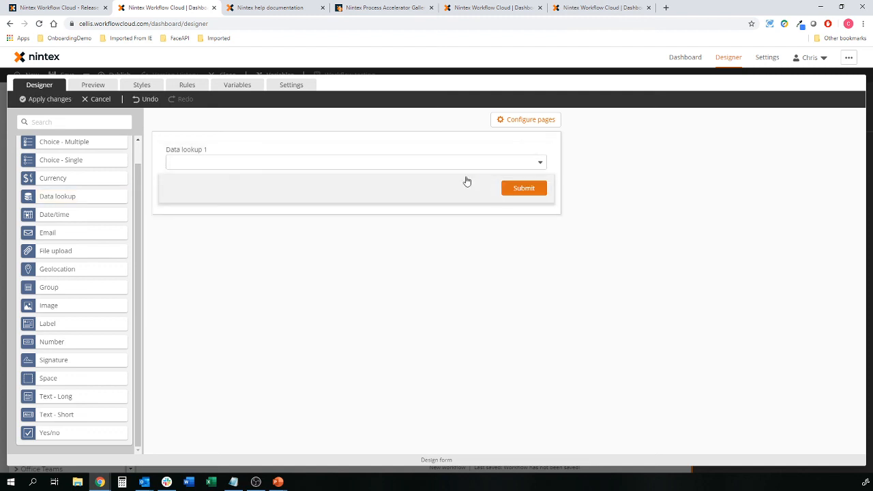
left_click(407, 153)
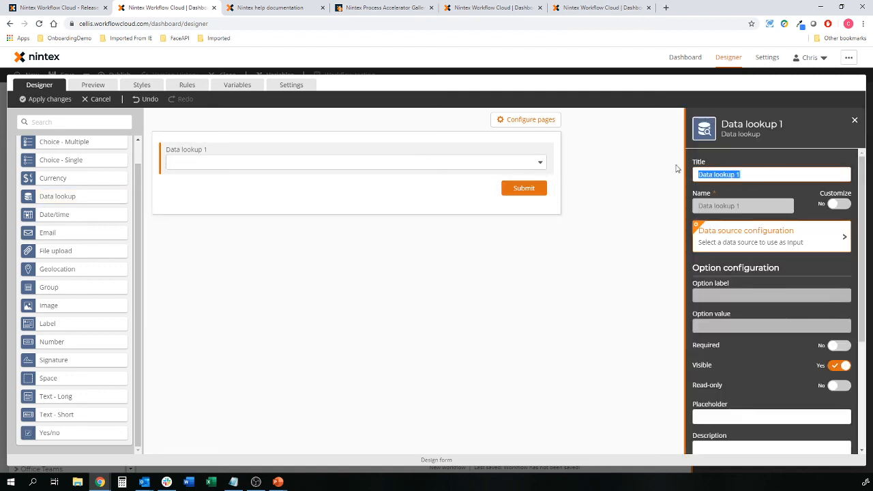
type("Currenyc")
key("BackSpace")
key("BackSpace")
type("cy")
left_click(800, 237)
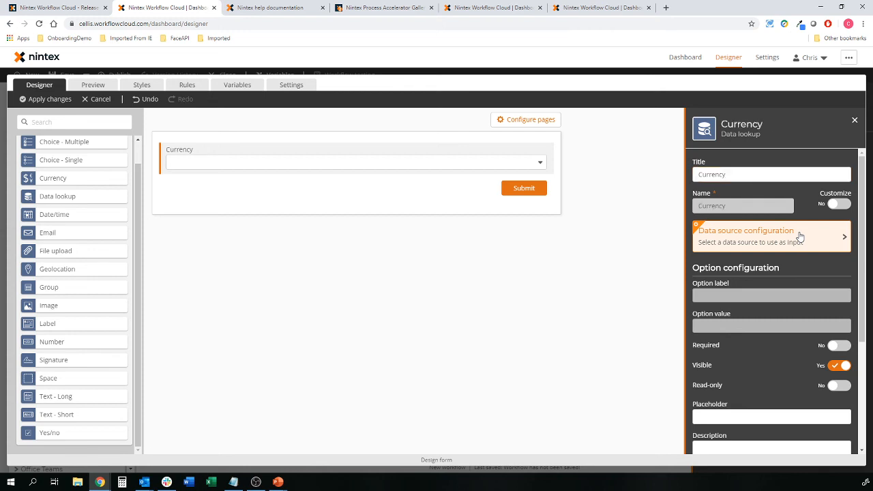
Step: Point the Currency lookup at Xe for demo, with currency_name as option label and value
left_click(750, 238)
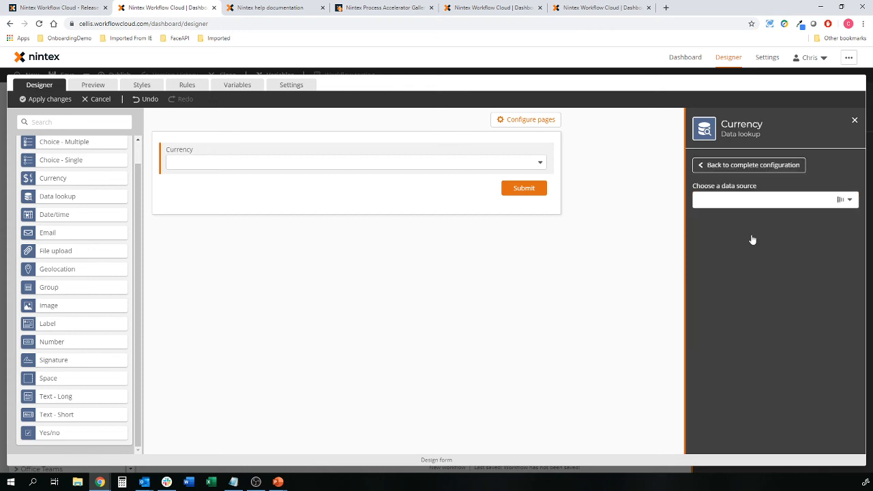
left_click(764, 201)
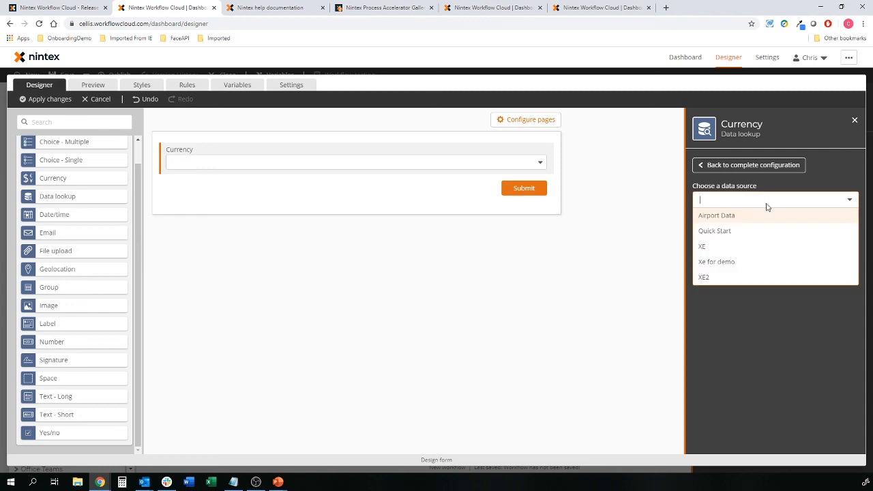
left_click(717, 263)
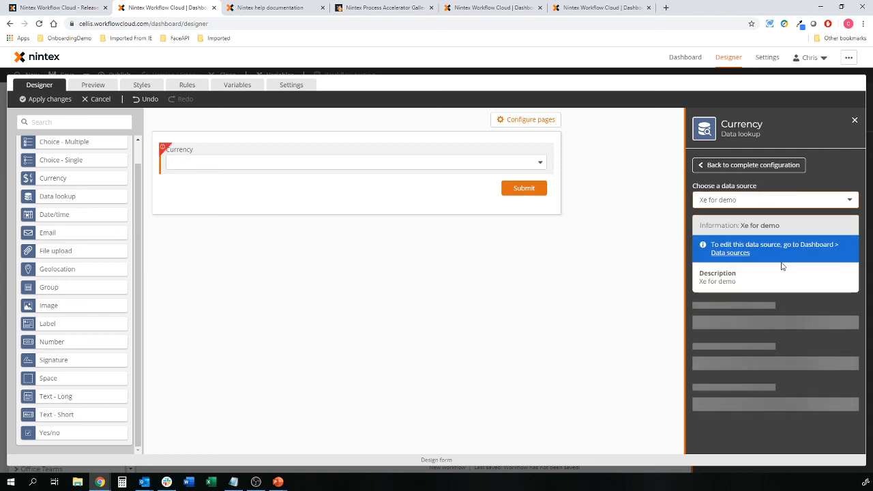
left_click(765, 167)
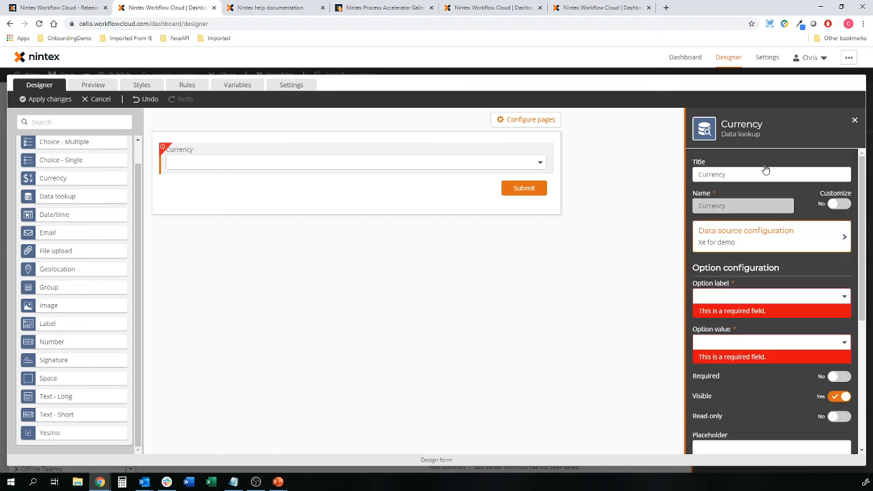
left_click(760, 296)
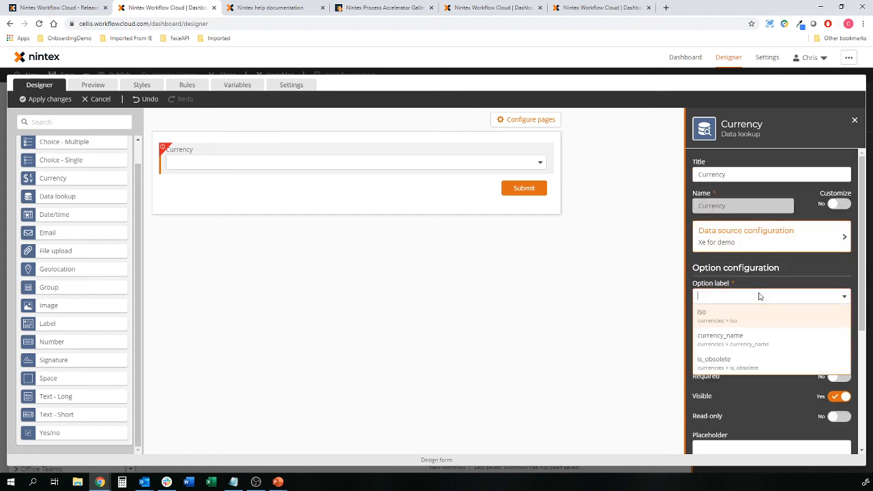
left_click(746, 340)
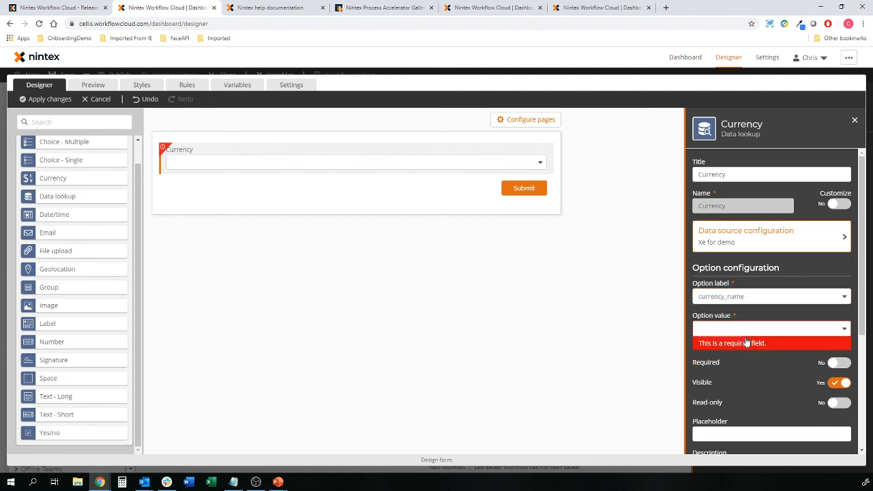
left_click(747, 329)
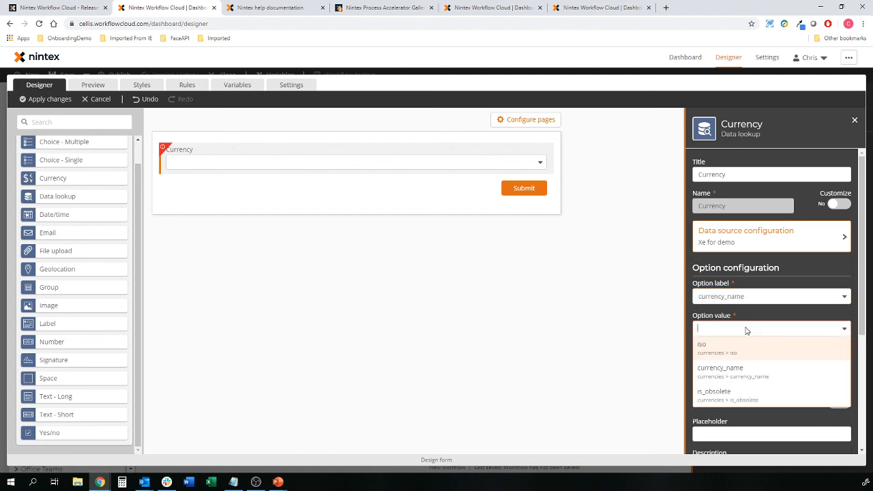
left_click(762, 370)
scroll(784, 359, "down", 1)
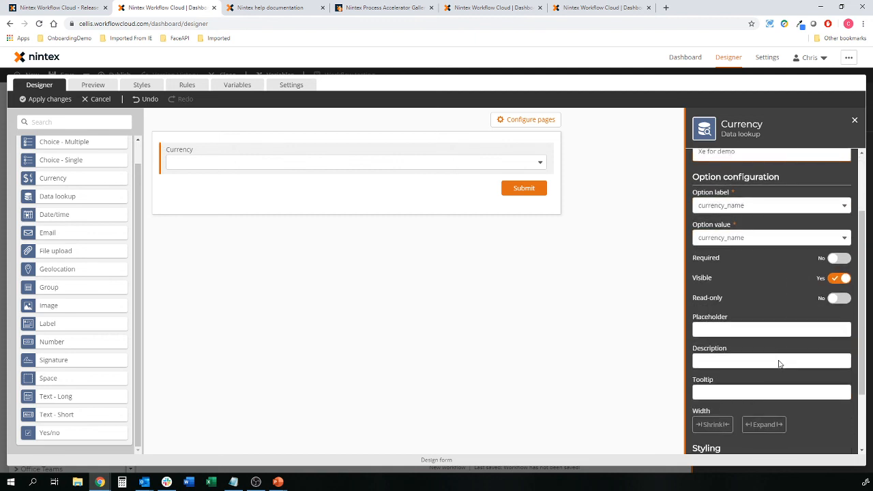
left_click(631, 319)
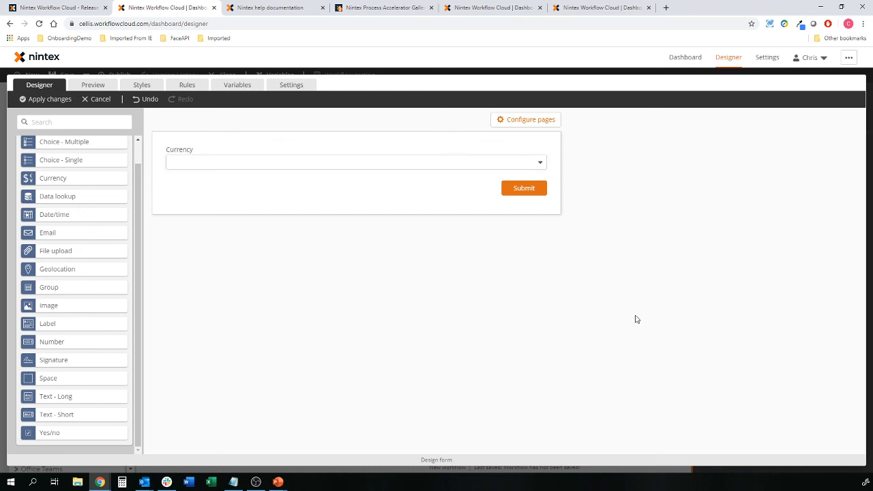
left_click(93, 86)
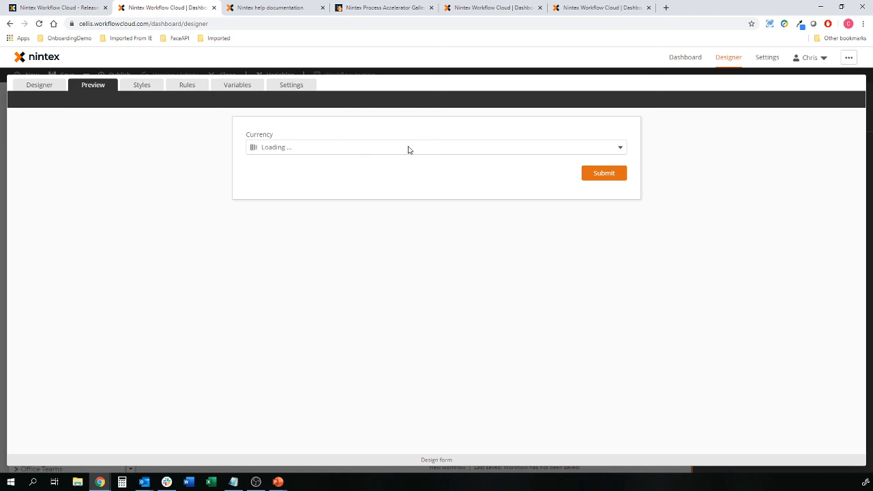
left_click(619, 148)
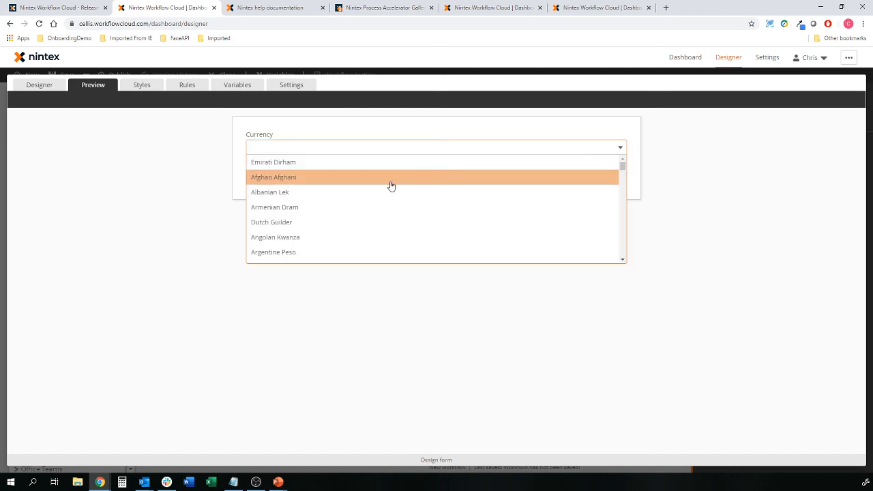
type("Australia")
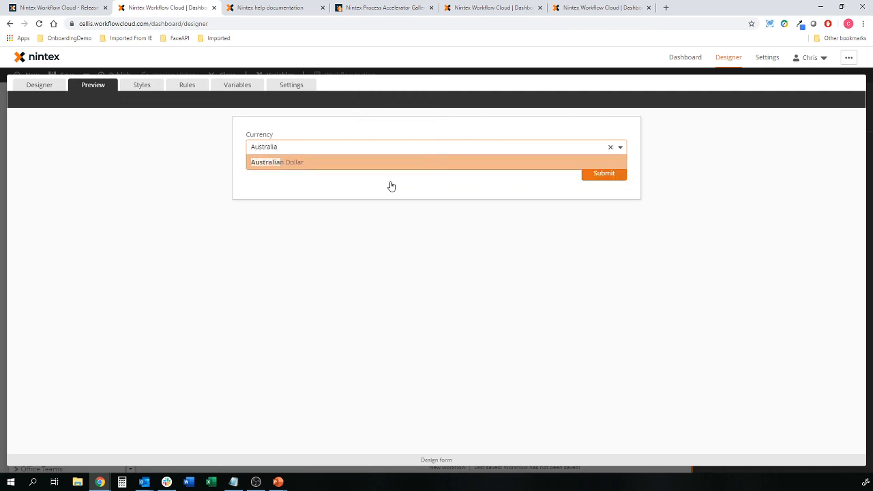
left_click(339, 164)
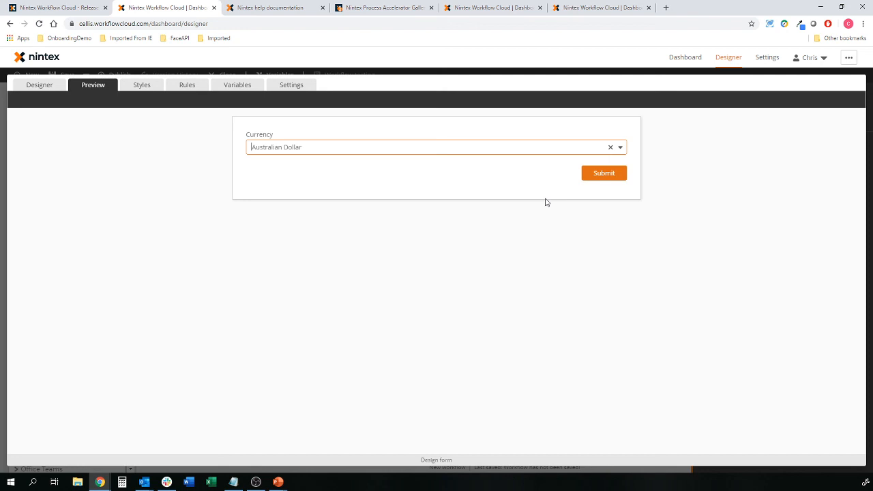
left_click(48, 86)
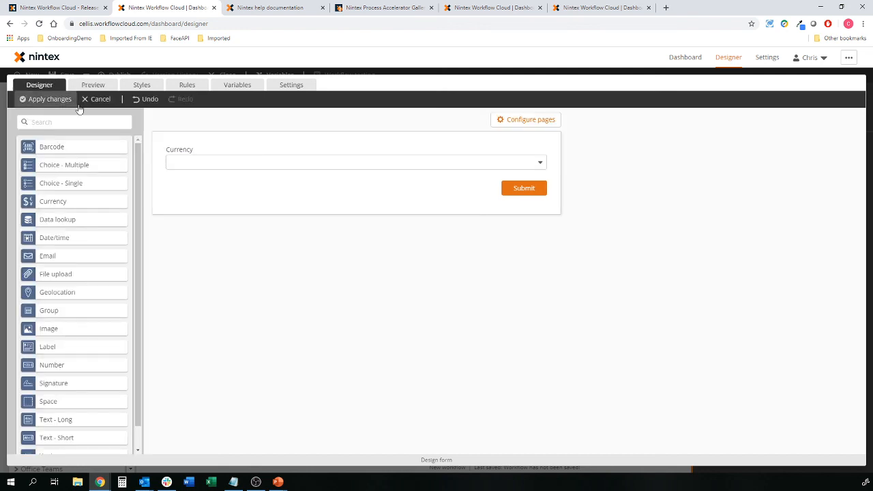